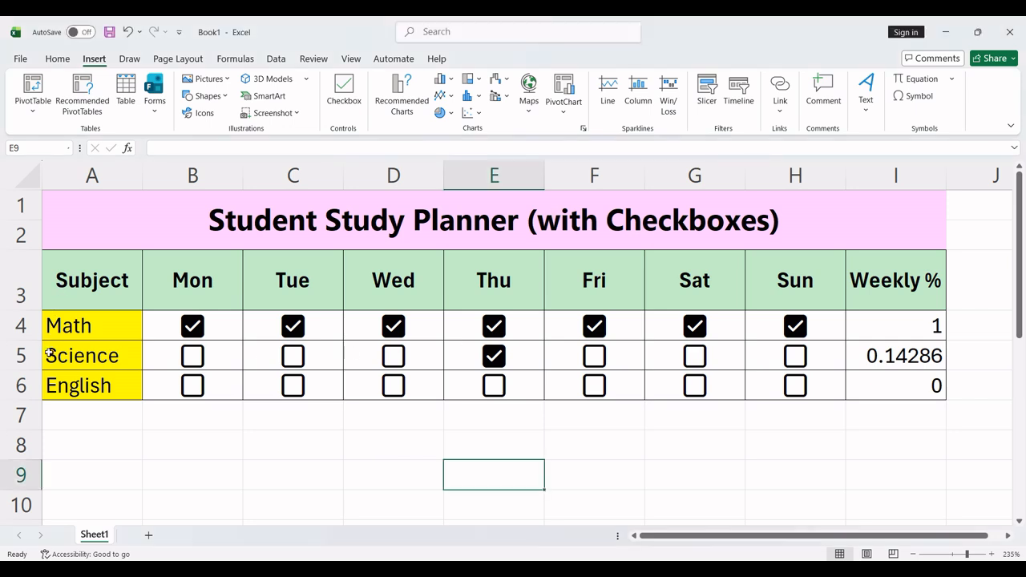
# Step: Examine the planner's subject names, weekday headings and Weekly % column, including the formula in Math's Weekly % cell
pyautogui.moveTo(65, 333); pyautogui.dragTo(72, 370)
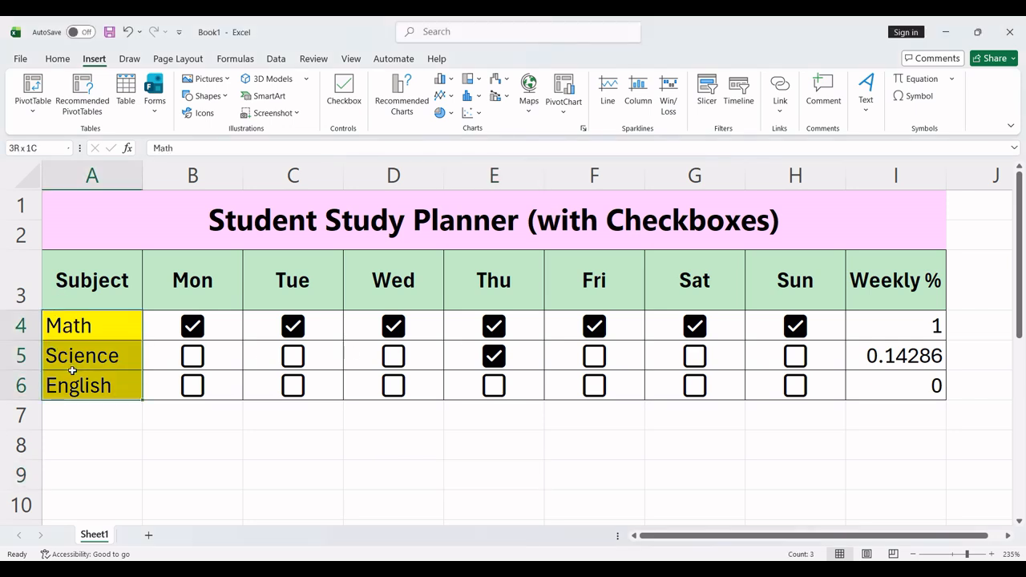
pyautogui.click(73, 433)
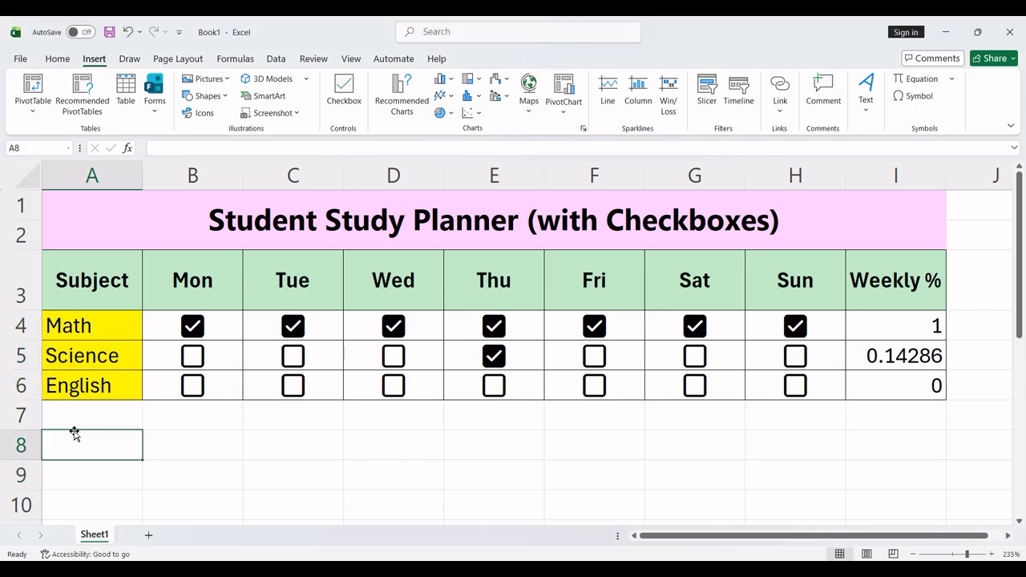
pyautogui.click(180, 291)
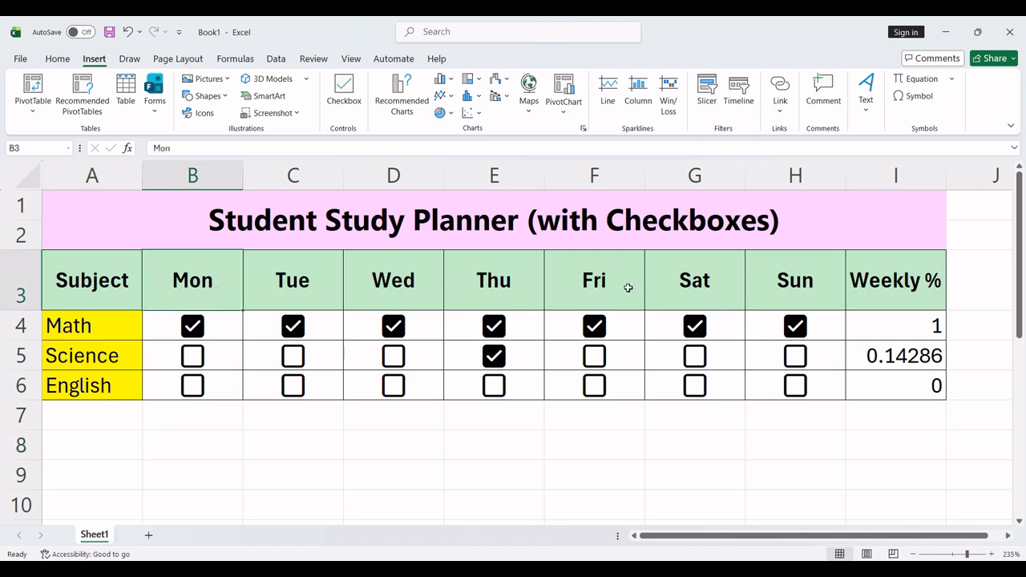
pyautogui.click(359, 293)
pyautogui.moveTo(190, 281); pyautogui.dragTo(810, 282)
pyautogui.click(902, 287)
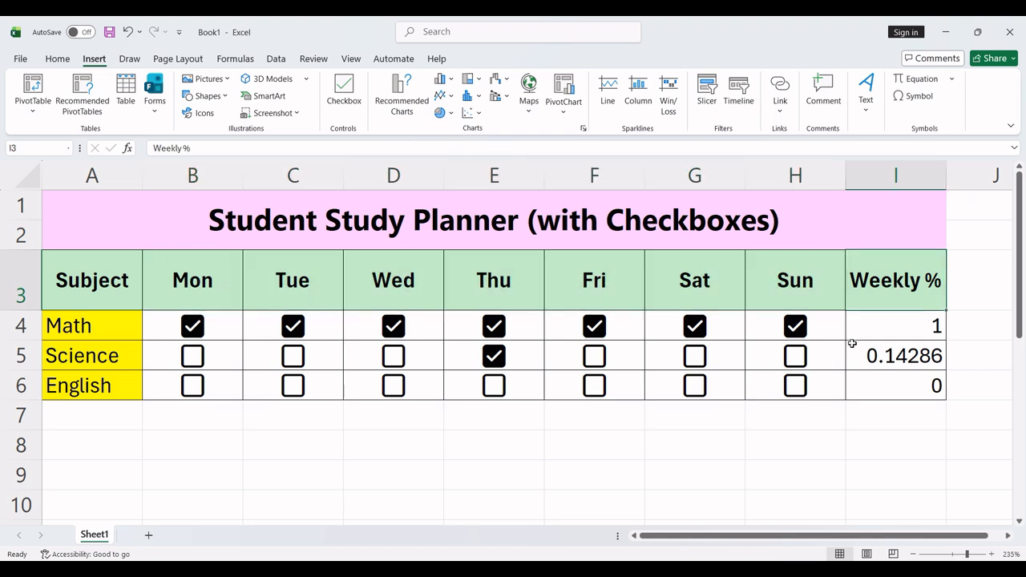
pyautogui.click(893, 327)
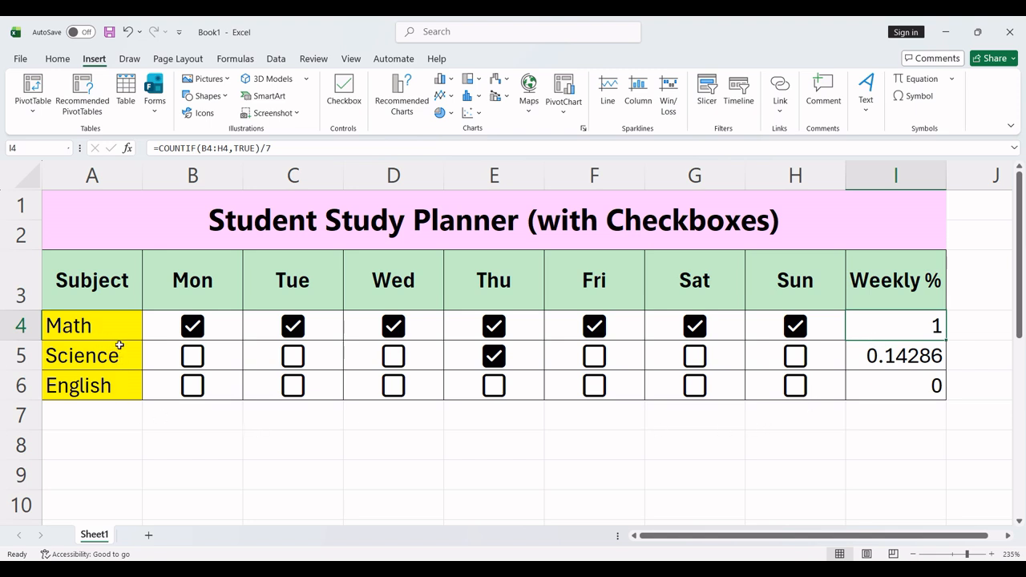
# Step: Untick the Math checkboxes for all seven days, Monday through Sunday
pyautogui.click(194, 328)
pyautogui.click(192, 327)
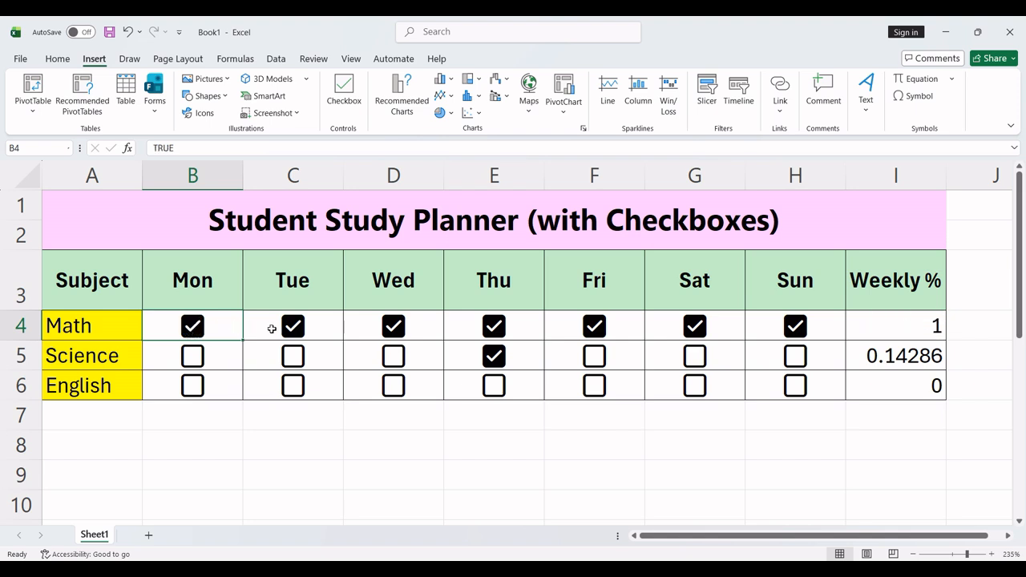
pyautogui.click(292, 327)
pyautogui.click(393, 327)
pyautogui.click(497, 329)
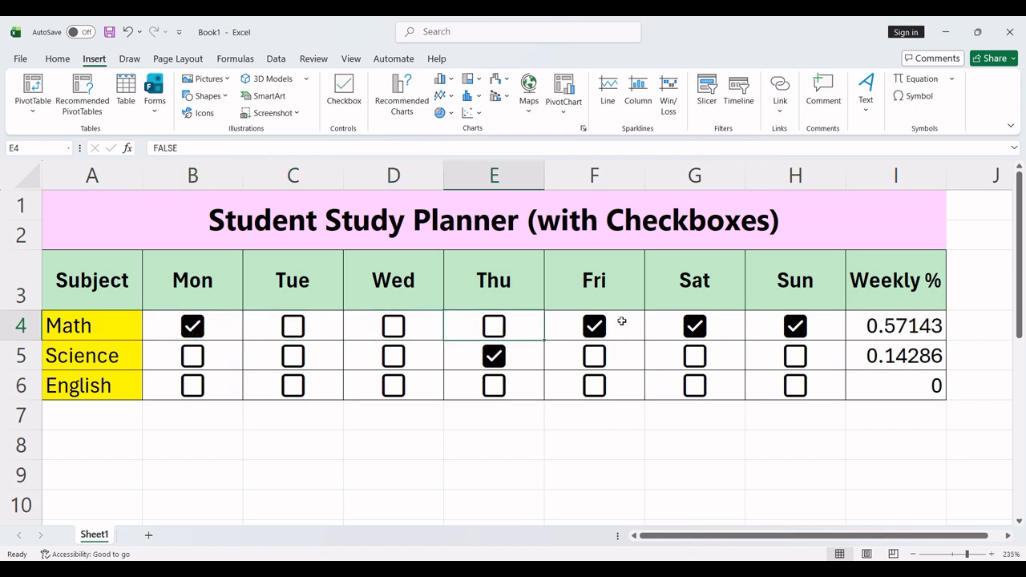
pyautogui.click(796, 327)
pyautogui.click(694, 327)
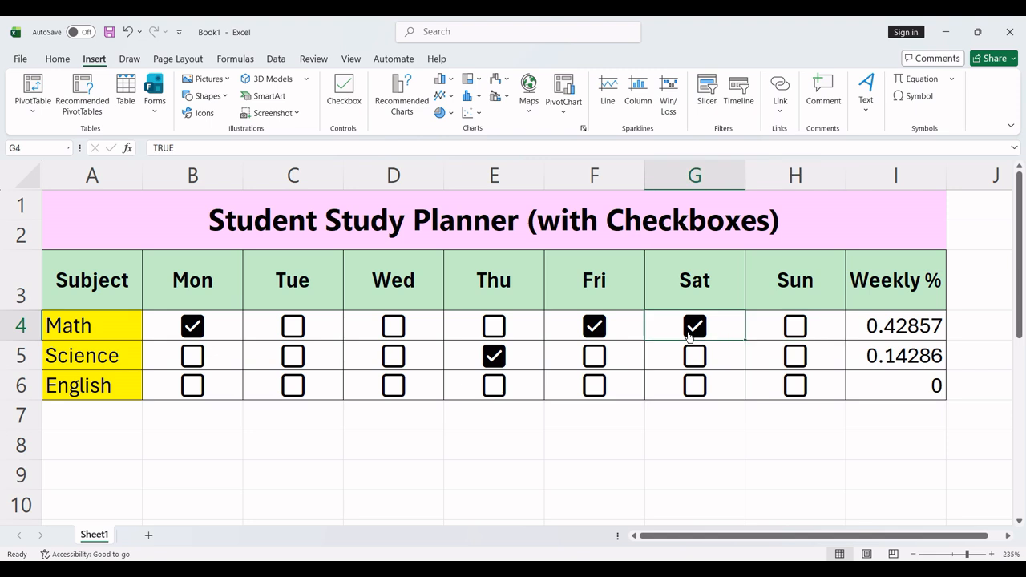
pyautogui.click(597, 329)
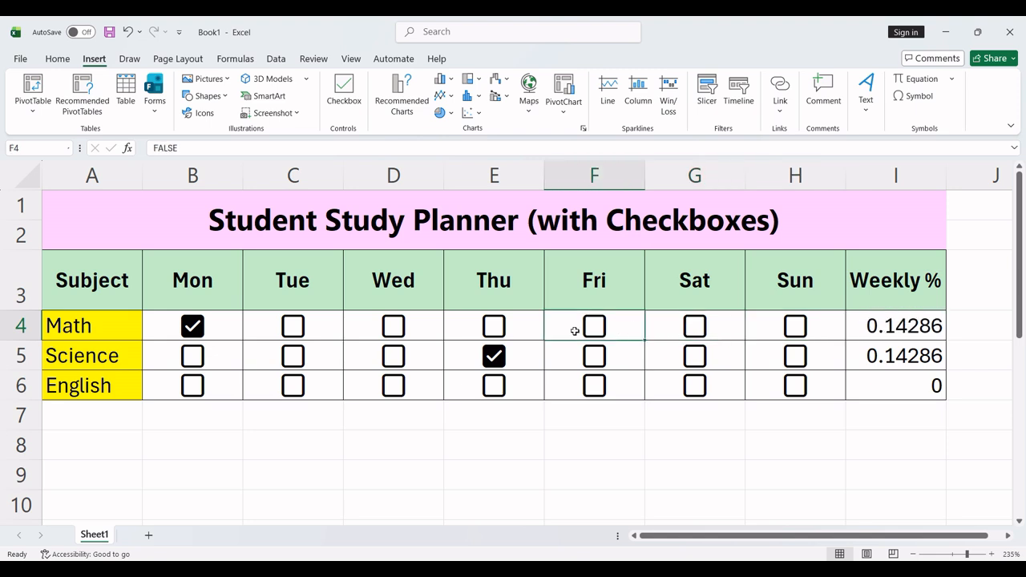
pyautogui.click(197, 333)
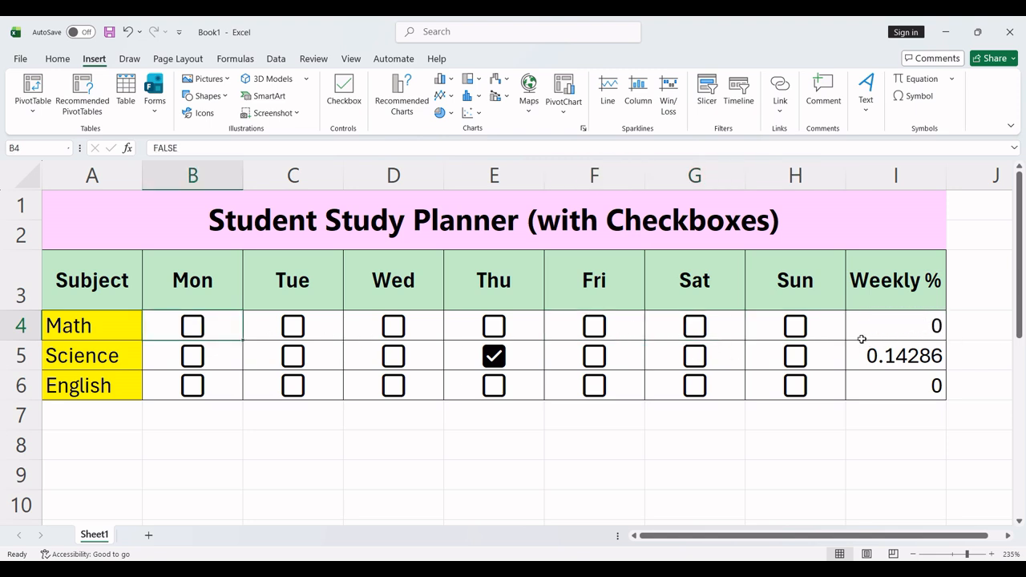
# Step: Tick the Math checkboxes again for every day from Sunday back to Monday
pyautogui.click(802, 334)
pyautogui.click(695, 334)
pyautogui.click(594, 328)
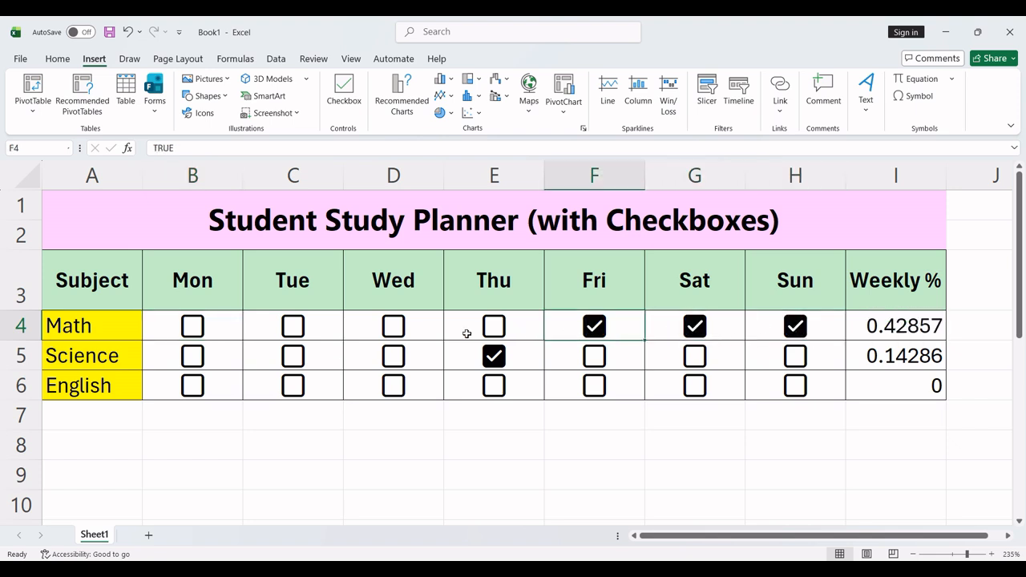
pyautogui.click(494, 329)
pyautogui.click(394, 334)
pyautogui.click(293, 330)
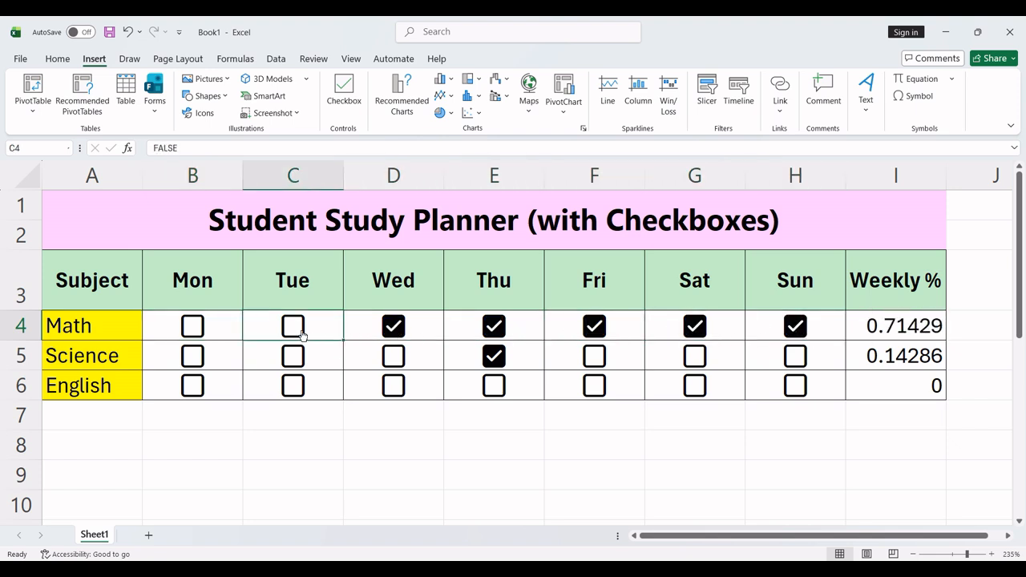
pyautogui.click(193, 332)
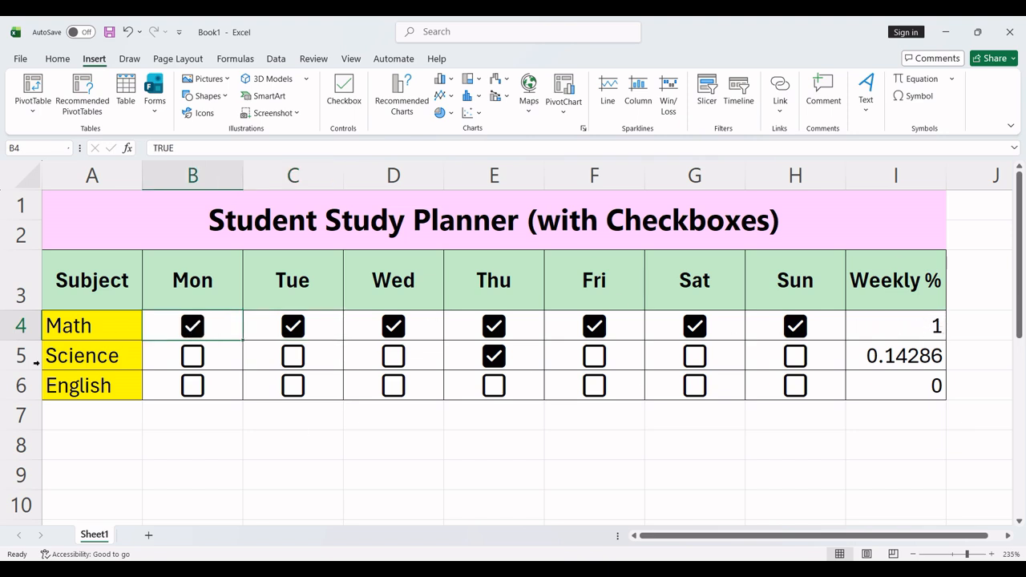
# Step: Delete all the checkboxes and the Weekly % formulas from B4:I6, leaving the subjects and headings in place
pyautogui.click(222, 425)
pyautogui.click(295, 467)
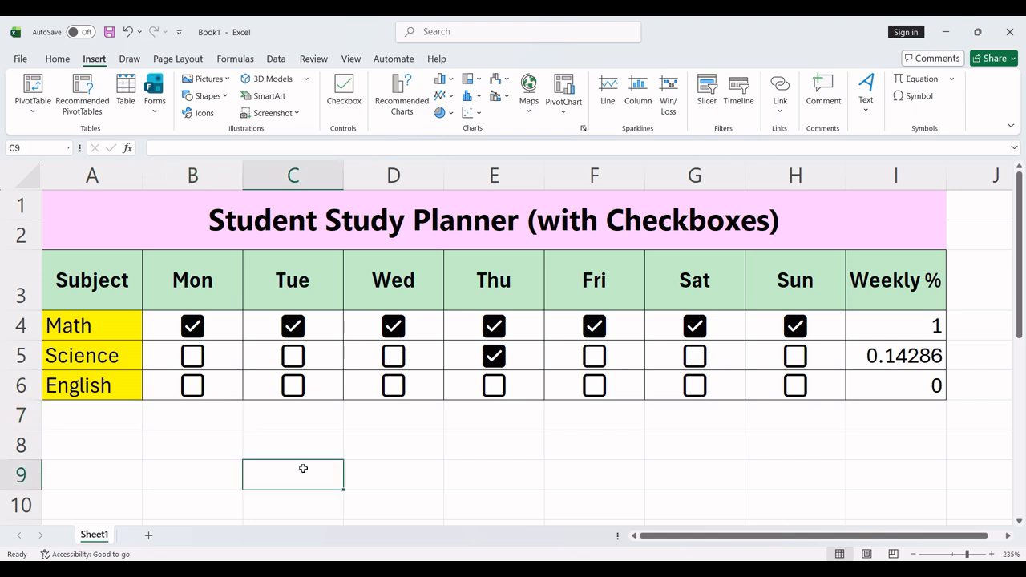
pyautogui.moveTo(174, 323); pyautogui.dragTo(918, 382)
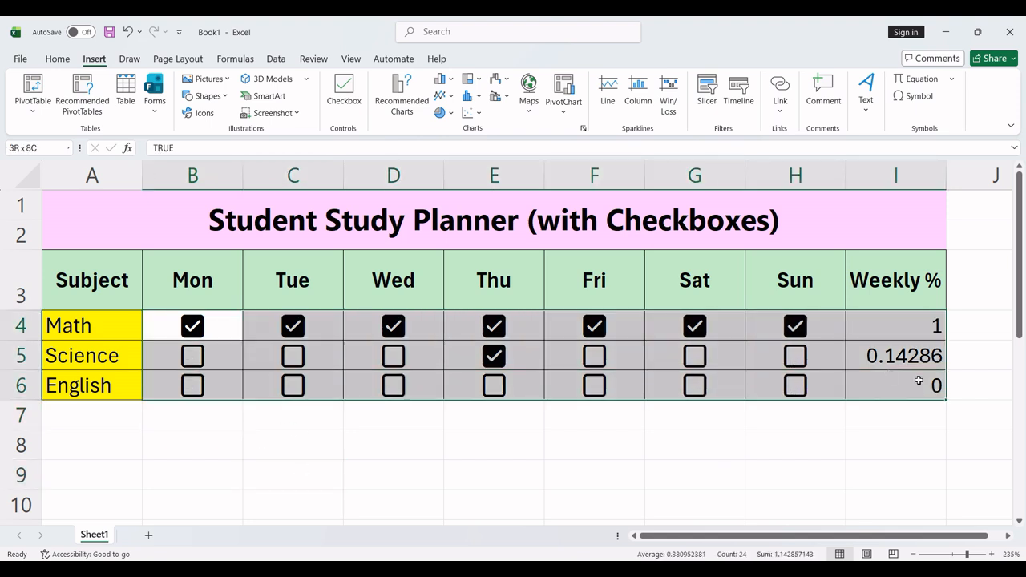
pyautogui.press('Delete')
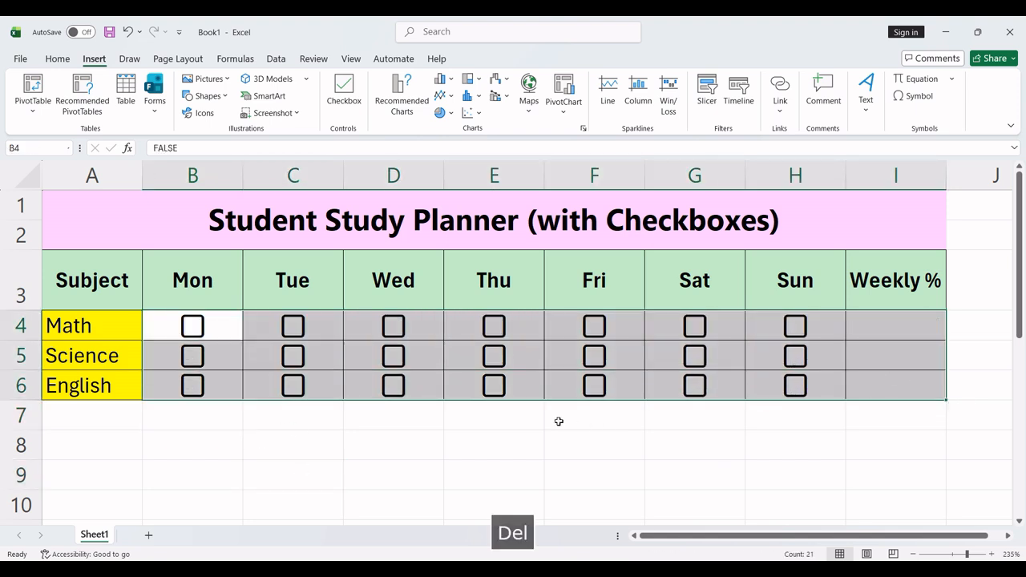
pyautogui.press('Delete')
pyautogui.click(410, 461)
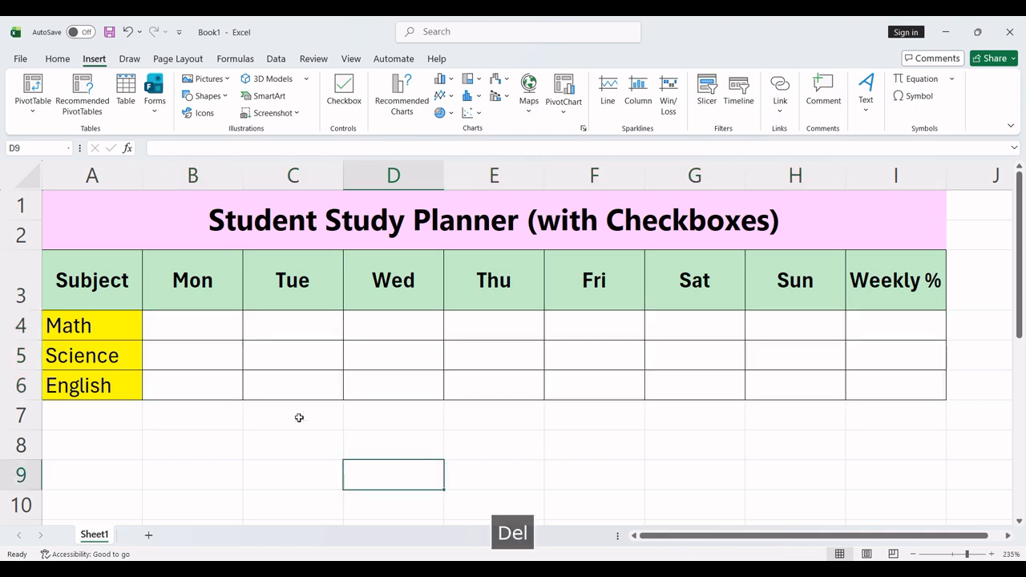
# Step: Insert checkboxes for all three subjects from Monday to Sunday in B4:H6
pyautogui.click(245, 484)
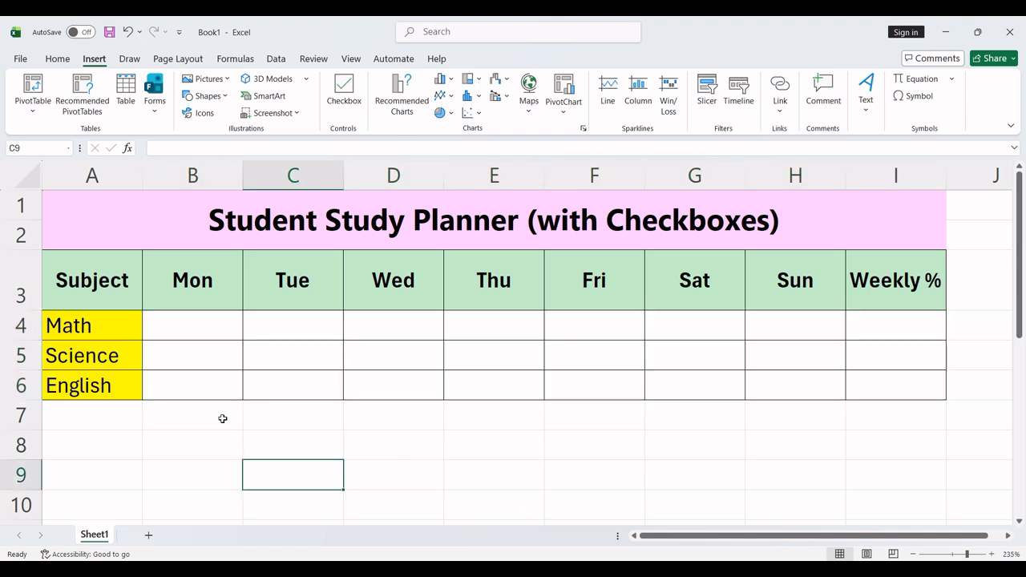
pyautogui.moveTo(184, 329); pyautogui.dragTo(795, 380)
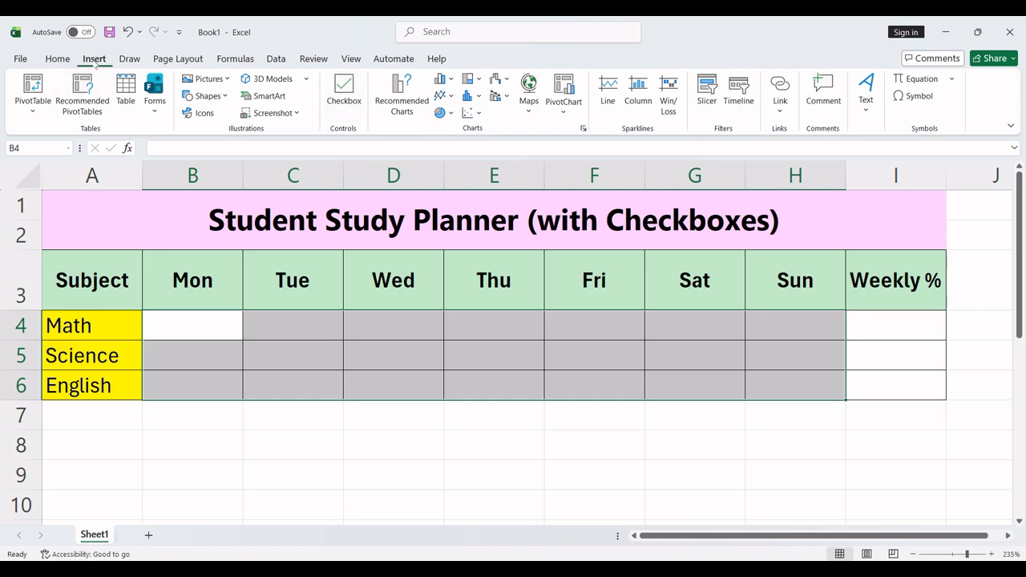
pyautogui.click(345, 97)
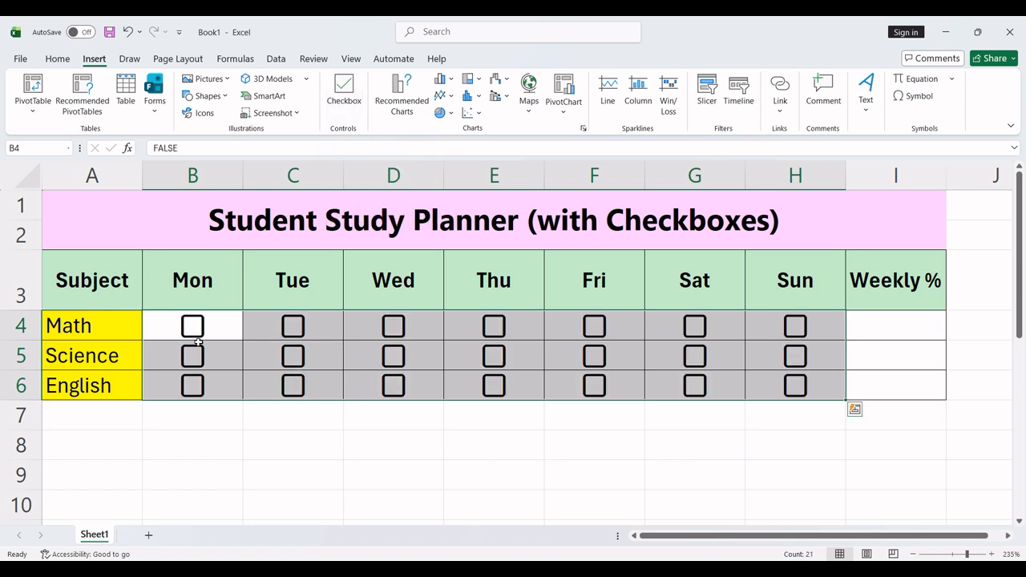
pyautogui.click(270, 448)
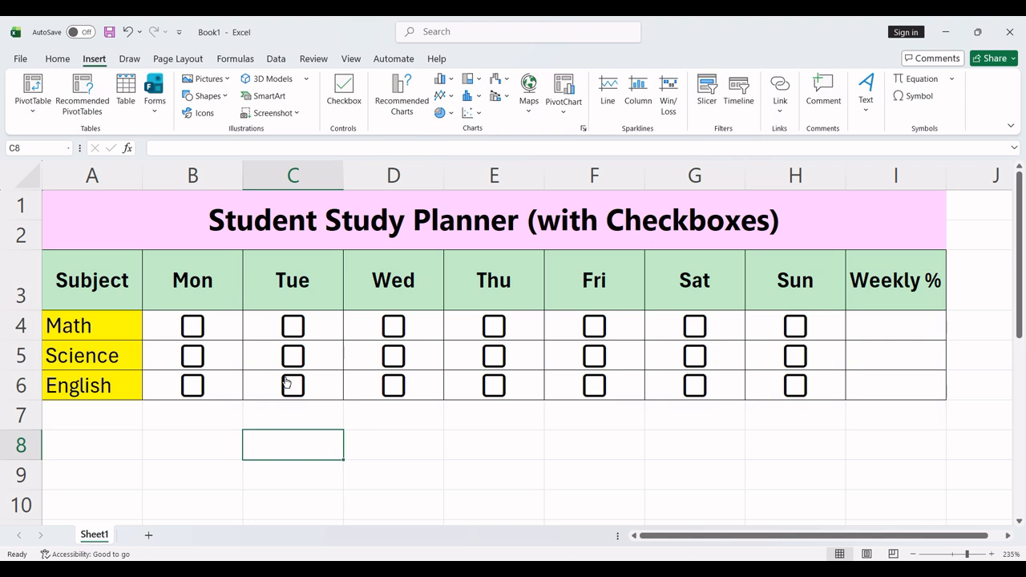
# Step: Tick the Math checkboxes for all seven days, Monday through Sunday, in row 4
pyautogui.click(226, 317)
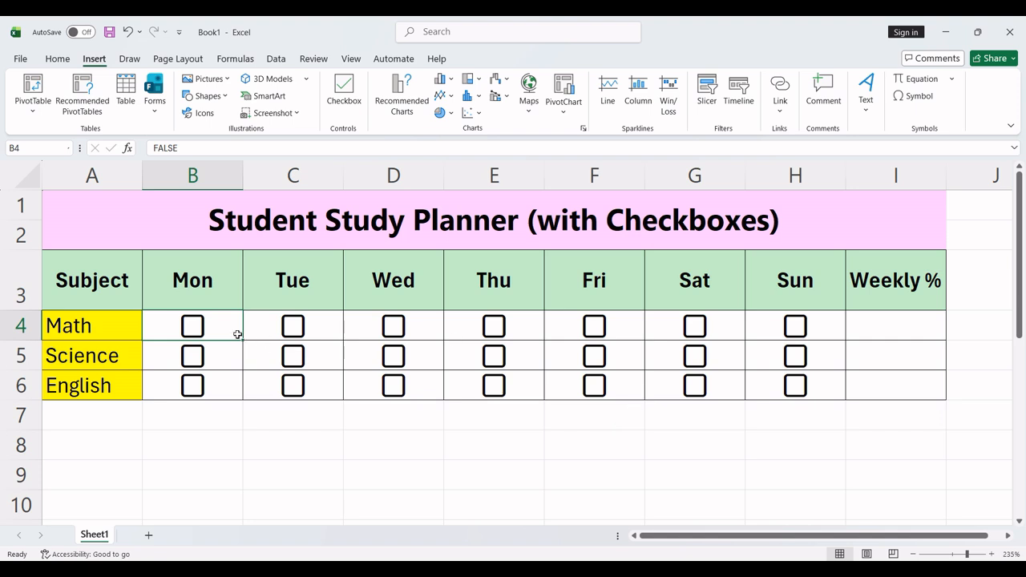
pyautogui.click(193, 327)
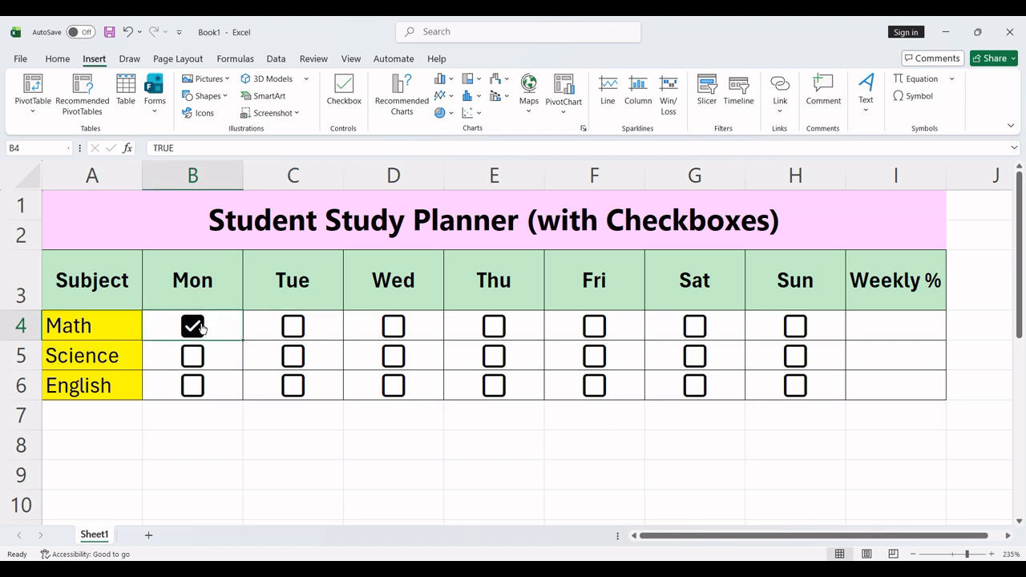
pyautogui.click(290, 331)
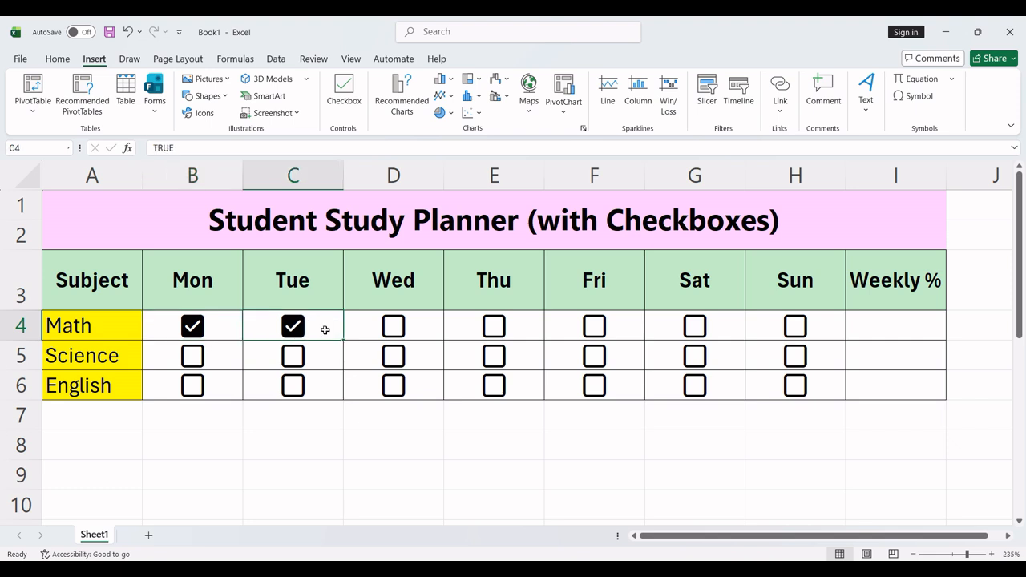
pyautogui.click(394, 326)
pyautogui.click(492, 328)
pyautogui.click(596, 326)
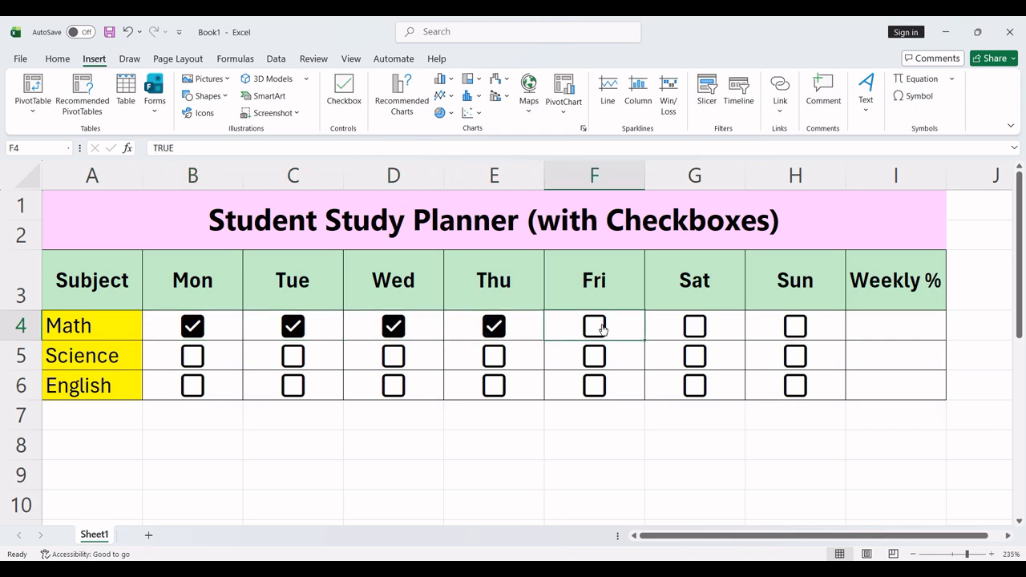
pyautogui.click(708, 333)
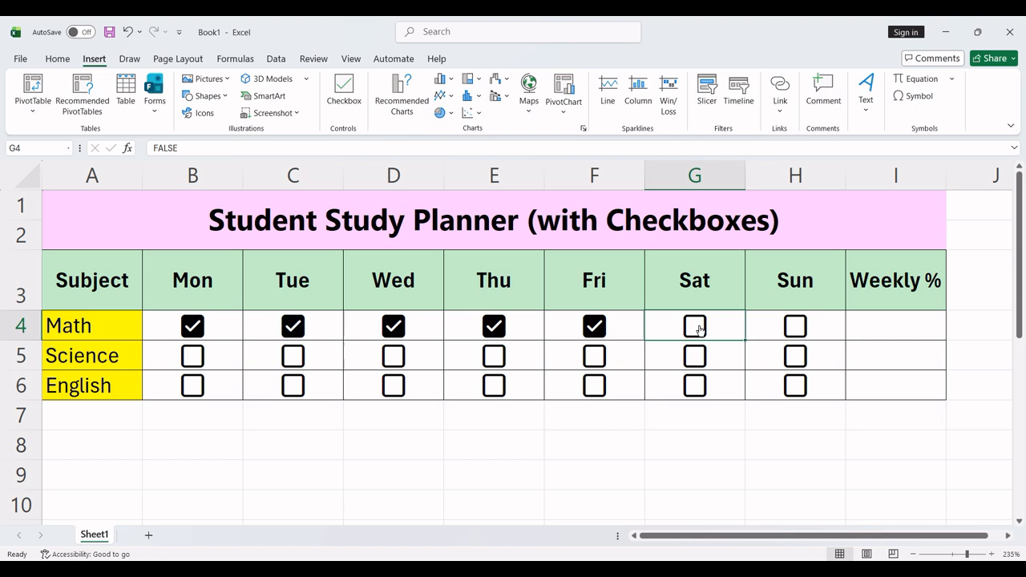
pyautogui.click(796, 328)
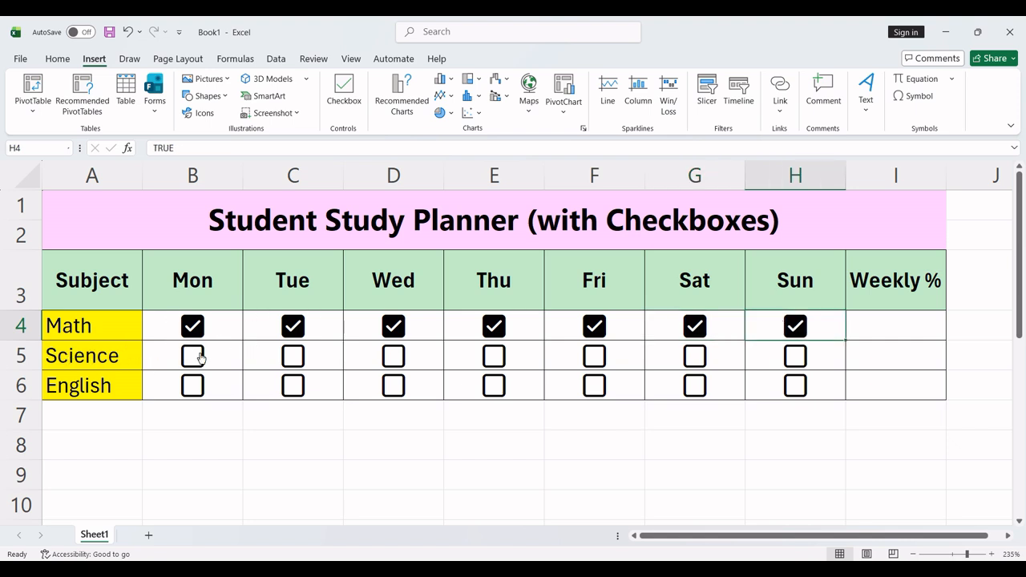
# Step: Tick Science for Tuesday and Friday, and English for Sunday
pyautogui.click(293, 356)
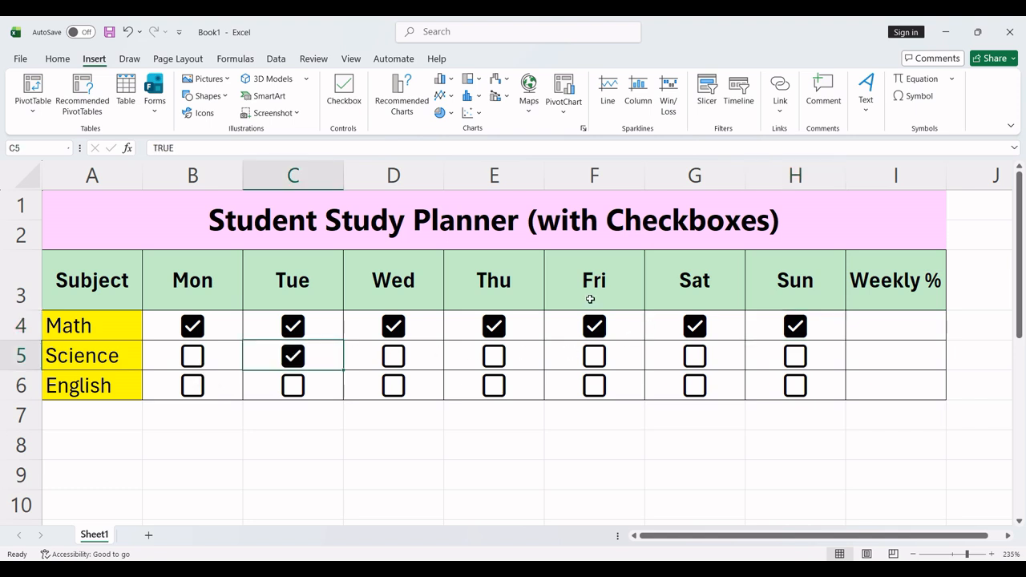
pyautogui.click(594, 356)
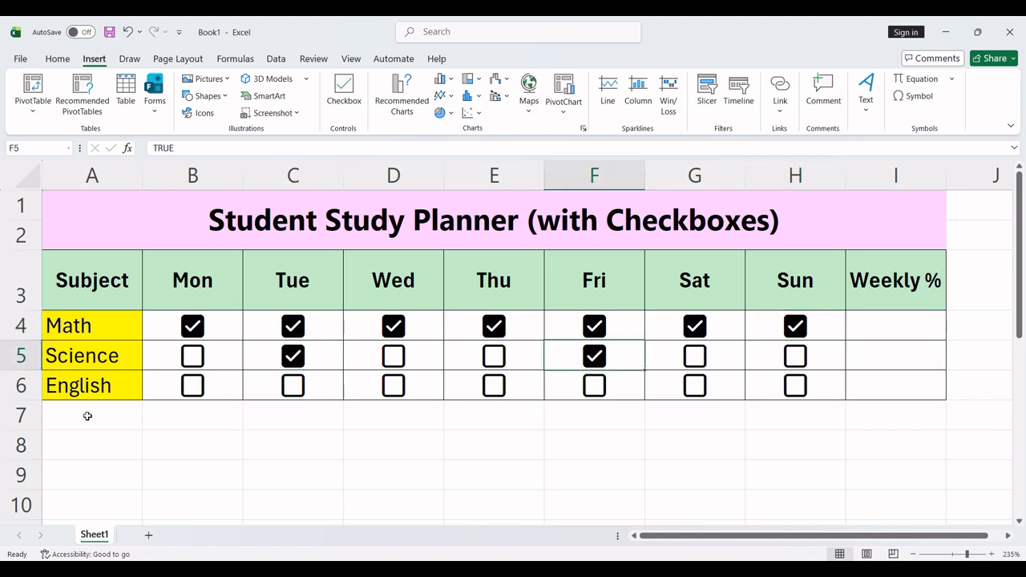
pyautogui.click(795, 386)
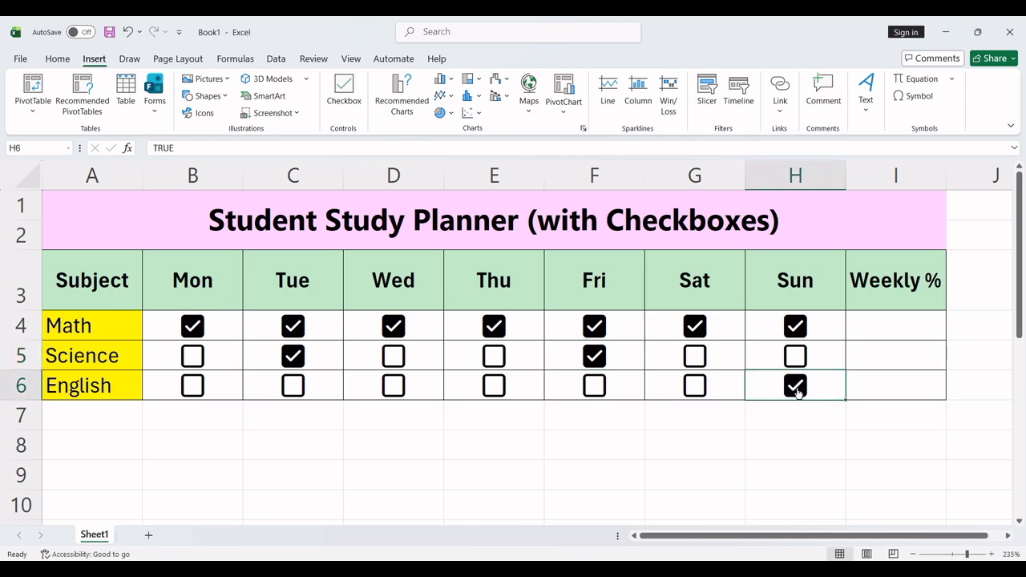
# Step: Enter the formula =COUNTIF(B4:H4,TRUE)/7 in I4 as Math's Weekly % value
pyautogui.click(890, 331)
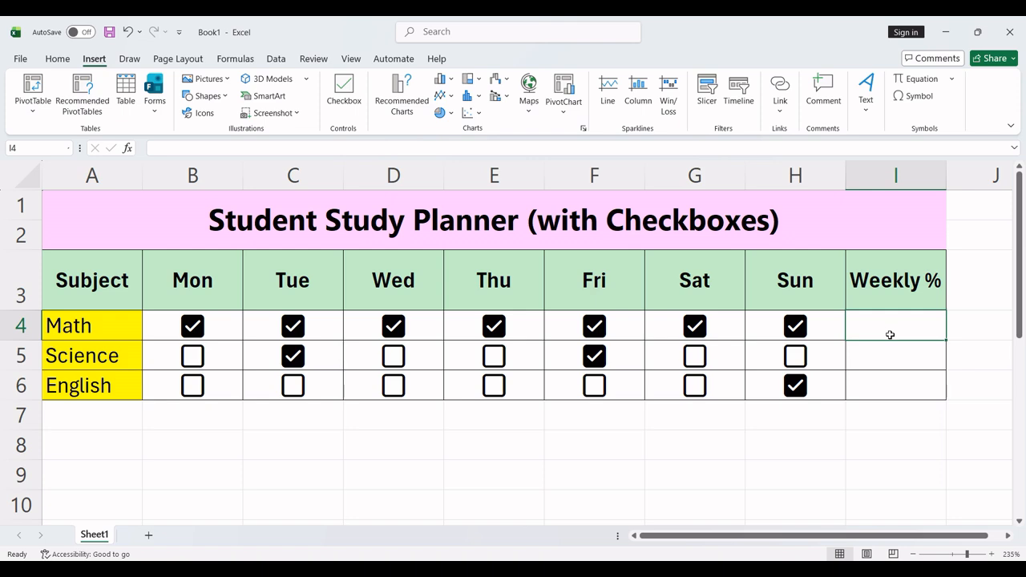
pyautogui.scroll(2, 890, 335)
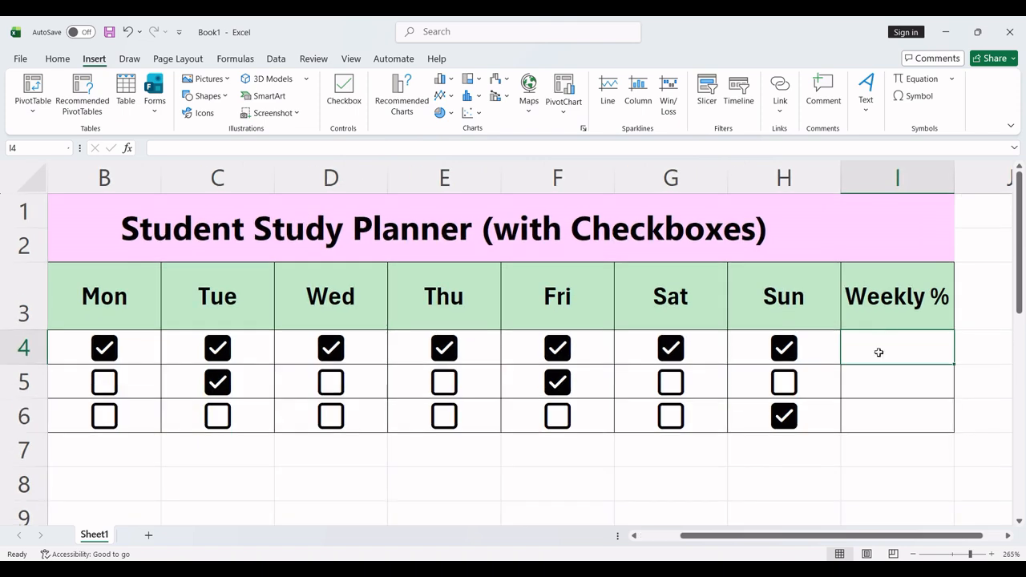
pyautogui.scroll(-2, 878, 353)
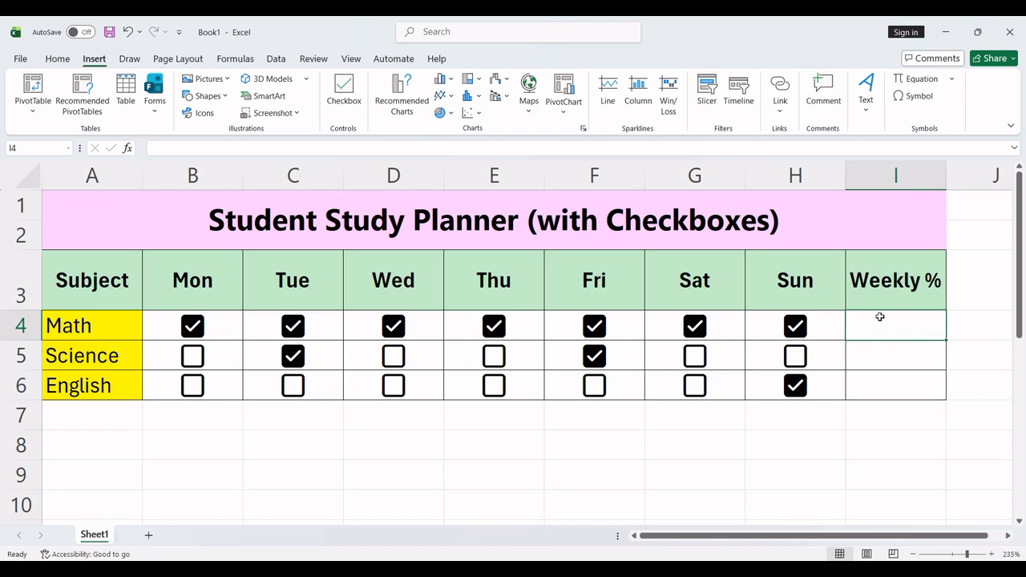
pyautogui.write('=count')
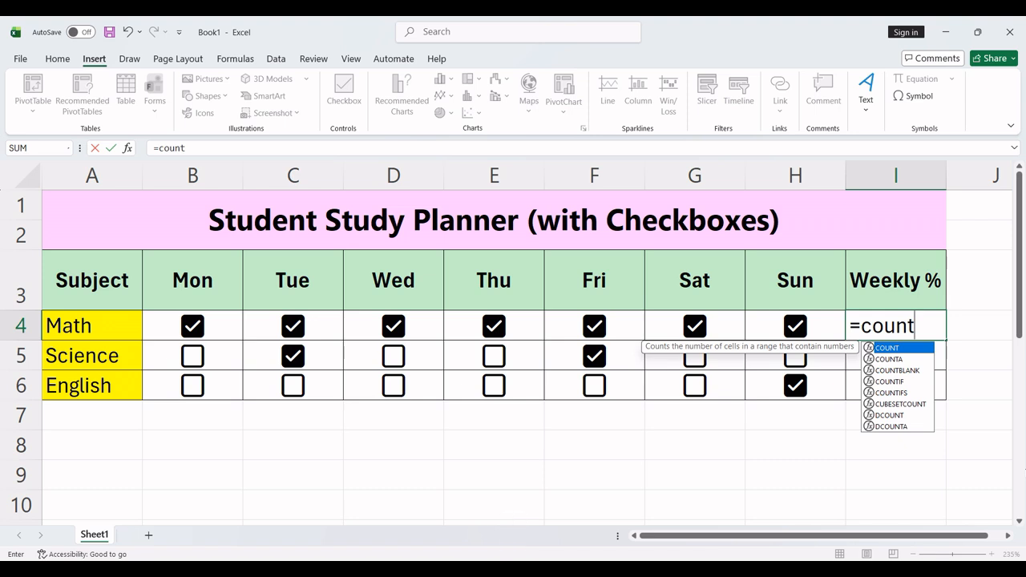
pyautogui.press('Down')
pyautogui.press('Down')
pyautogui.press('Down')
pyautogui.press('Tab')
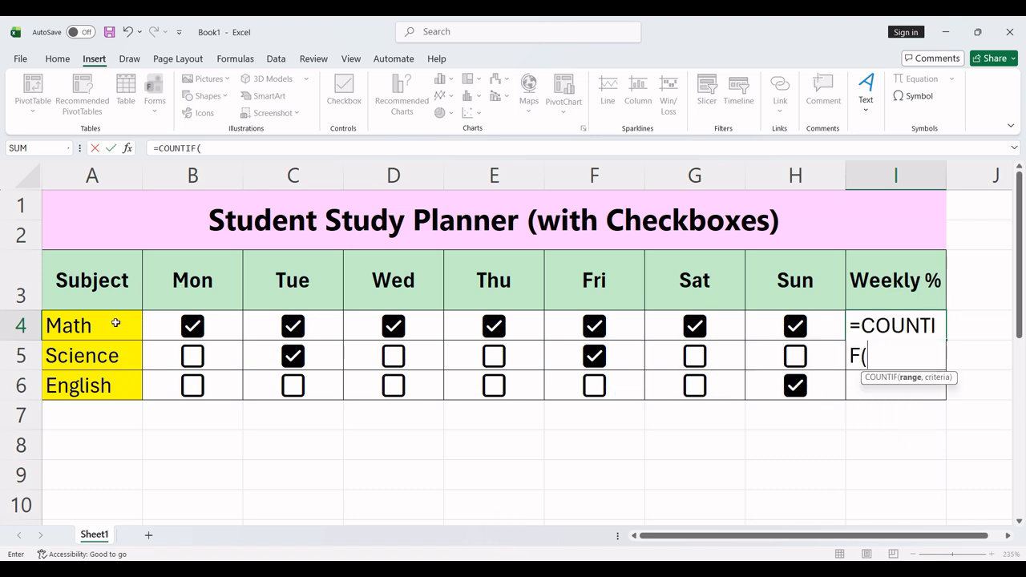
pyautogui.moveTo(156, 325); pyautogui.dragTo(760, 323)
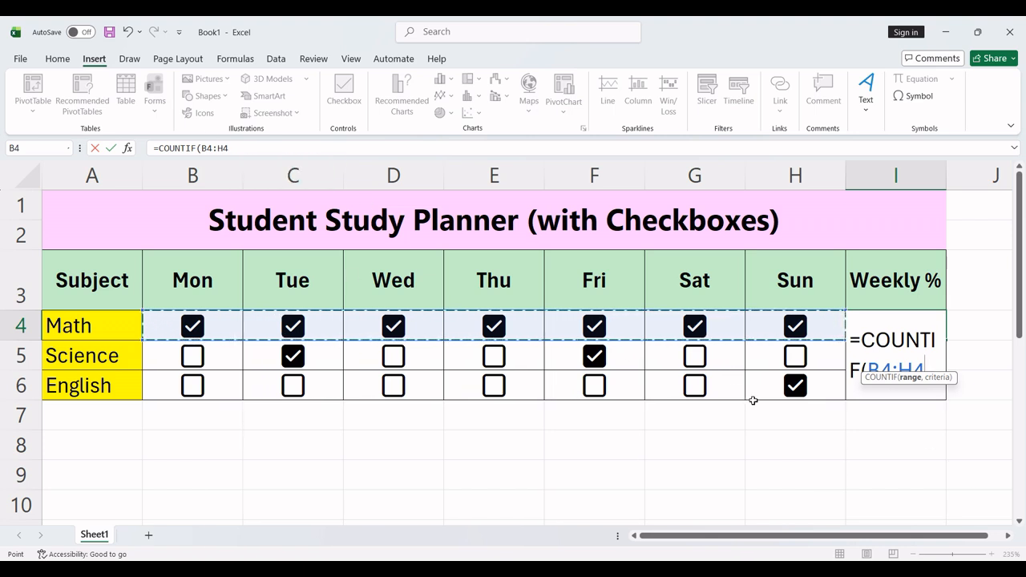
pyautogui.write(',')
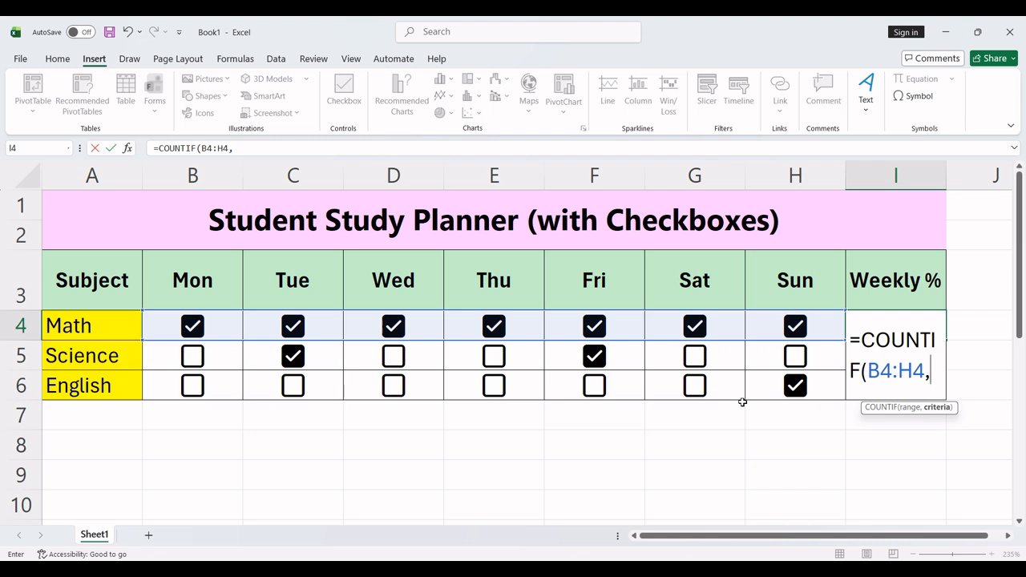
pyautogui.write('TRUE')
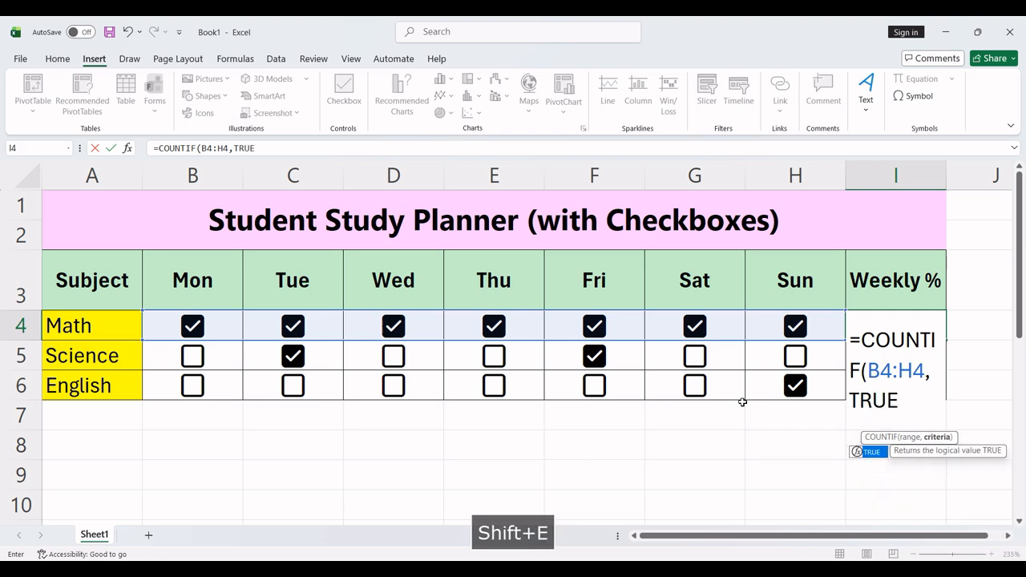
pyautogui.write(')')
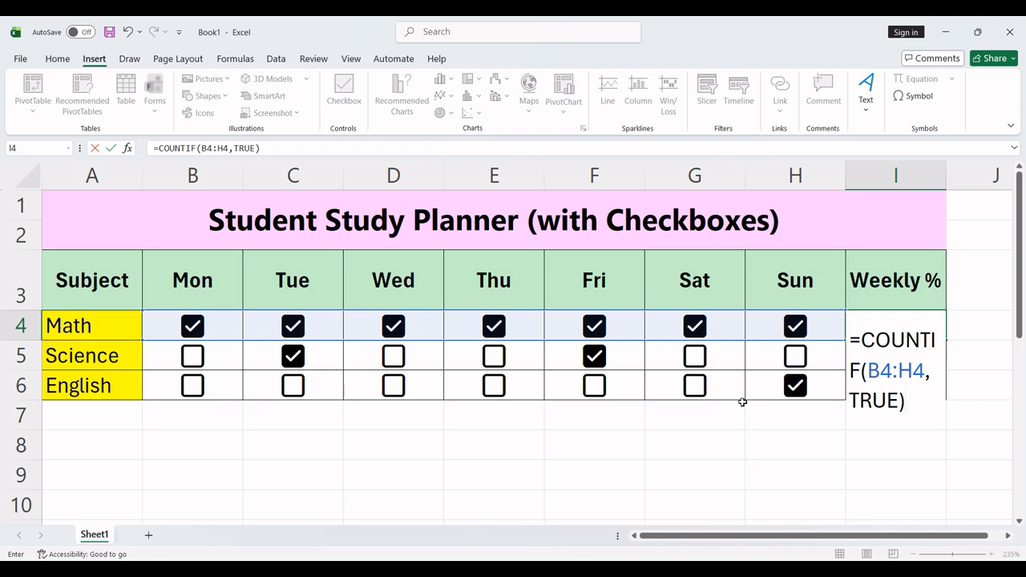
pyautogui.write('/')
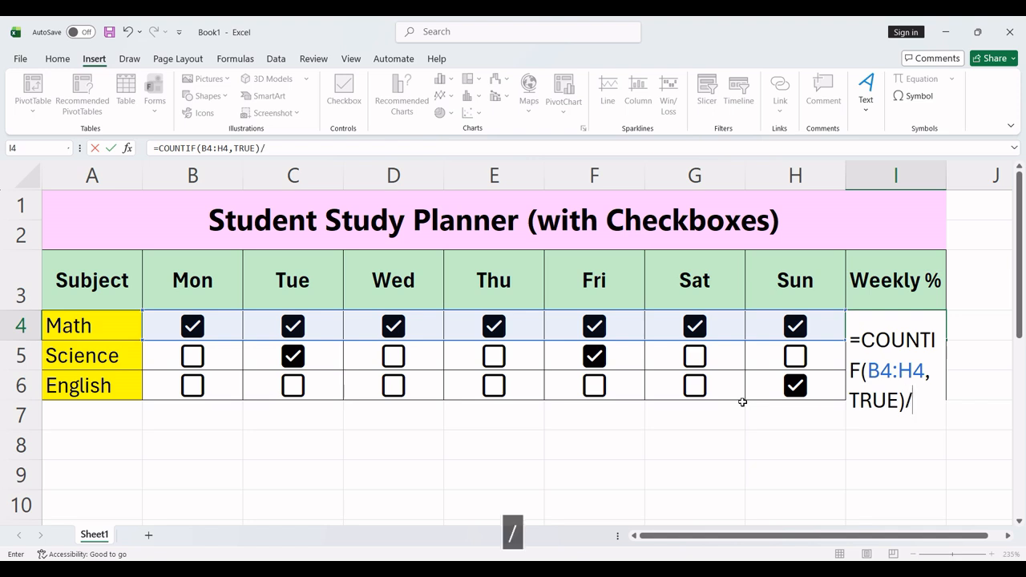
pyautogui.write('7')
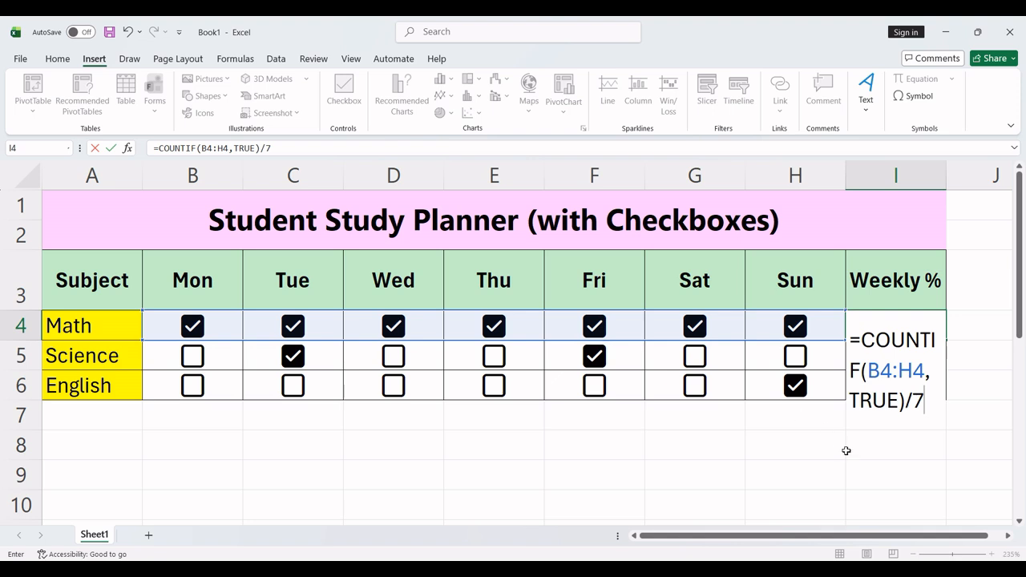
pyautogui.press('Return')
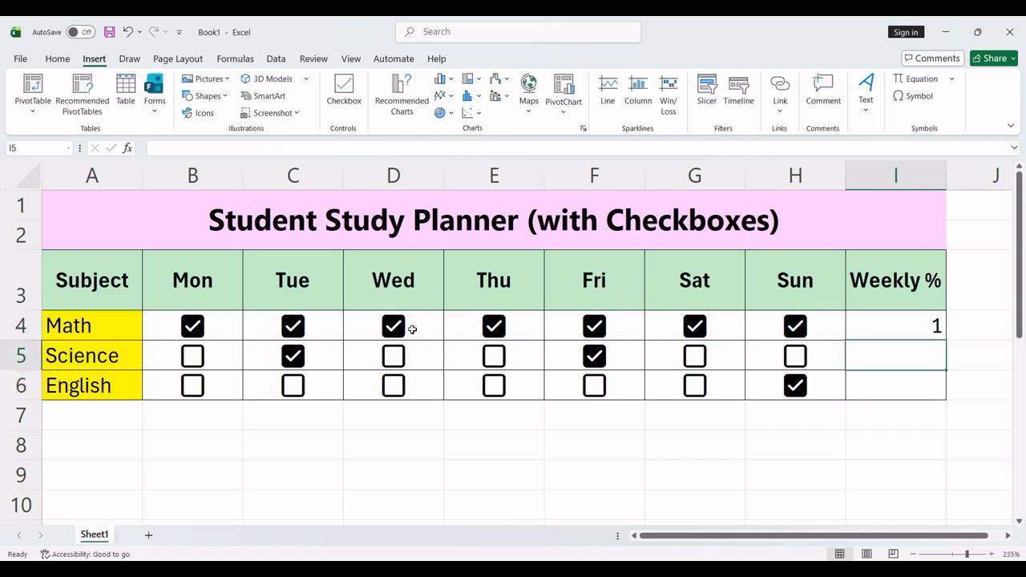
# Step: Fill the Math Weekly % formula down to Science and English in I5:I6 and check the copied formulas
pyautogui.click(890, 325)
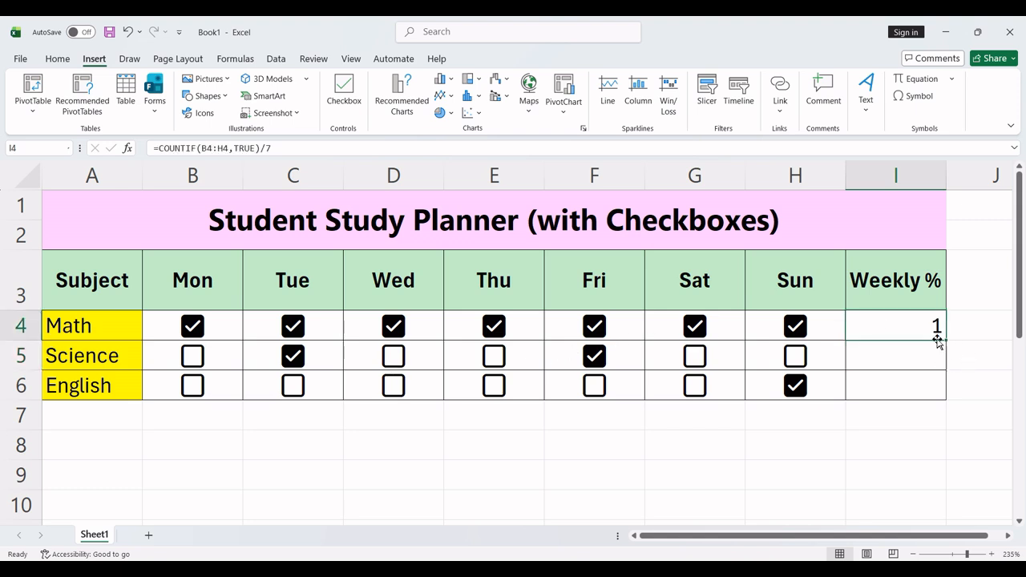
pyautogui.moveTo(944, 338); pyautogui.dragTo(946, 399)
pyautogui.click(851, 444)
pyautogui.click(886, 363)
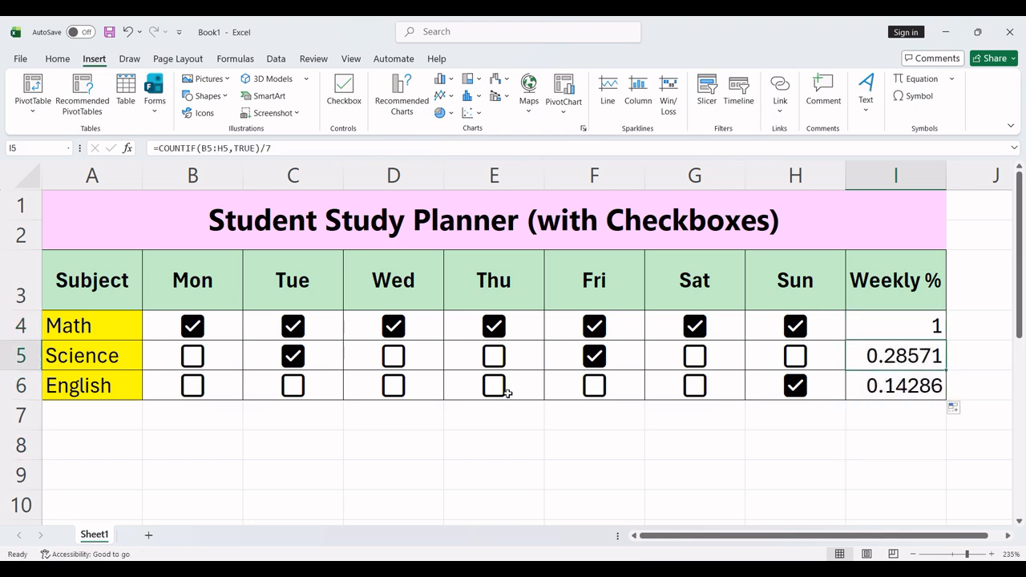
pyautogui.click(594, 444)
pyautogui.click(848, 391)
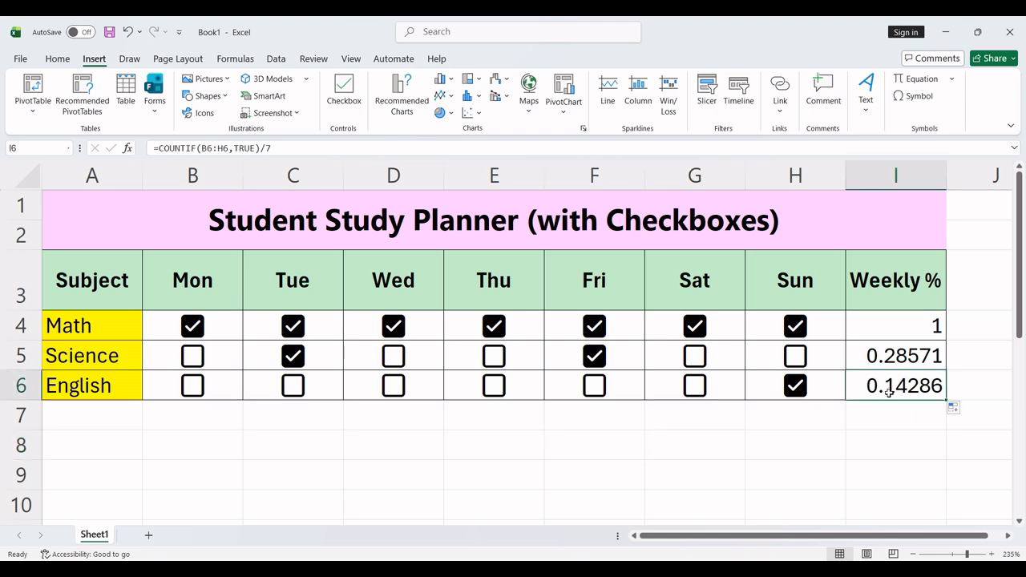
pyautogui.click(617, 451)
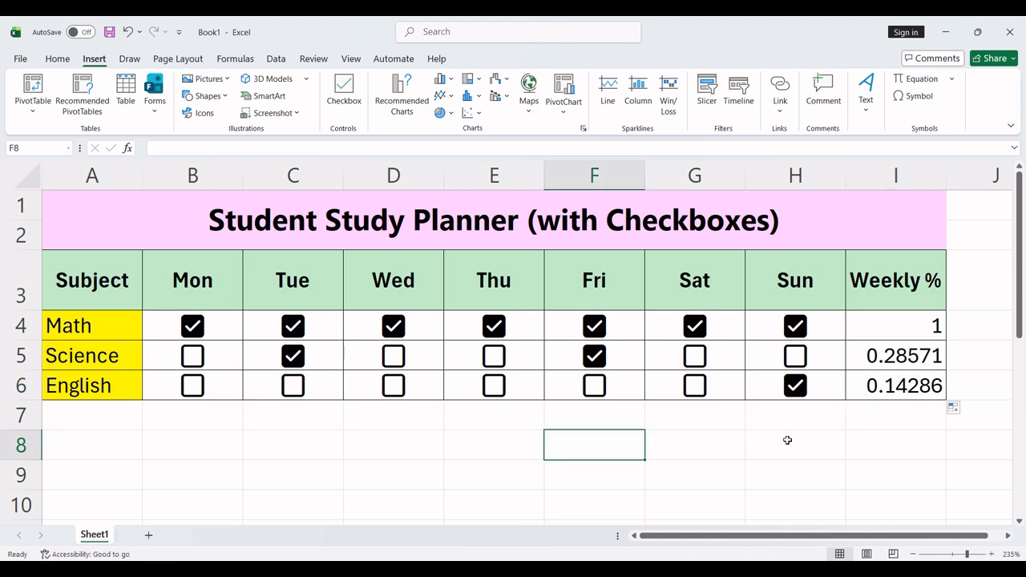
# Step: Add the labels "Yes" in B7 and "No" in B8 below the planner table
pyautogui.click(339, 433)
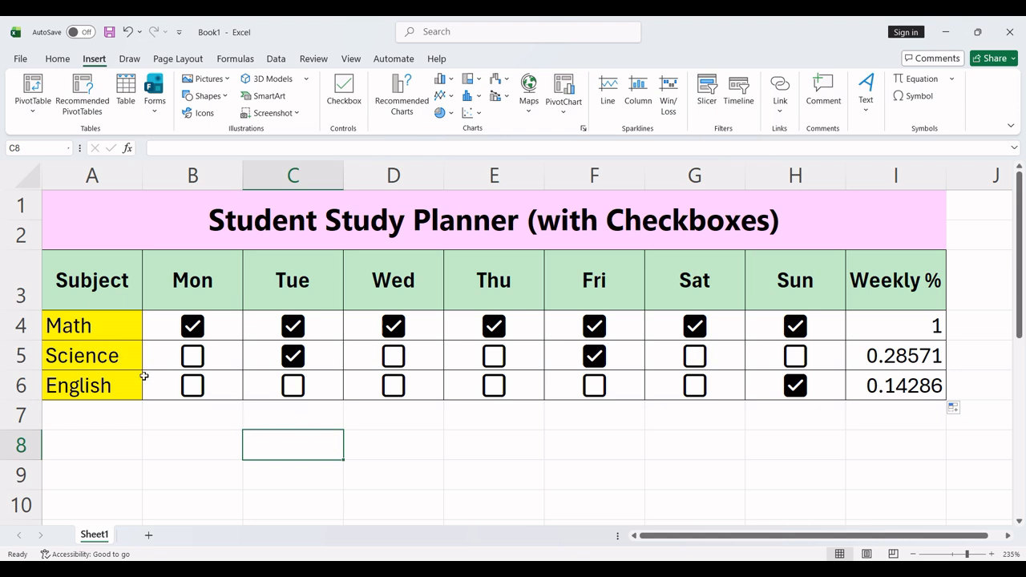
pyautogui.click(178, 412)
pyautogui.write('Yes')
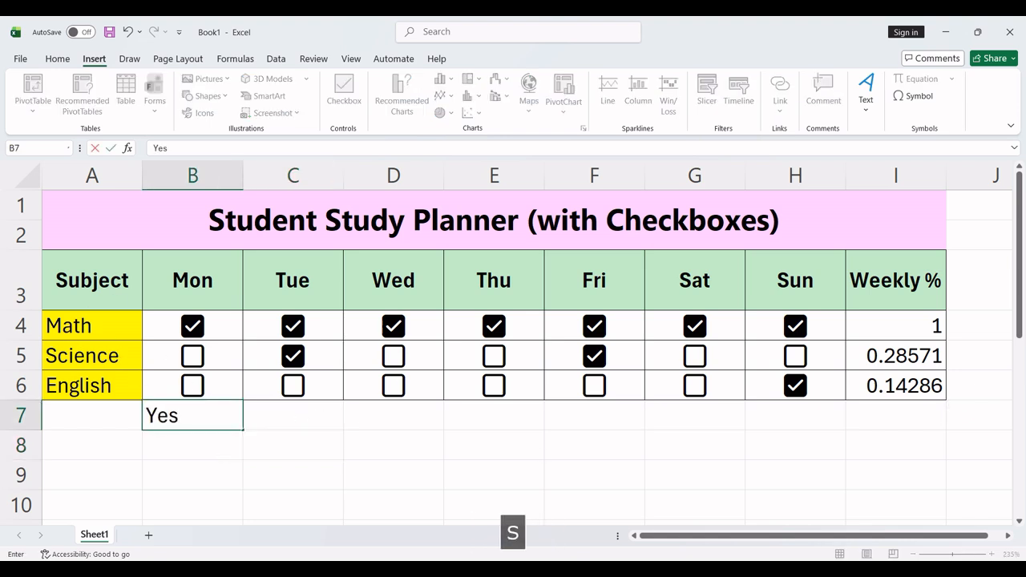
pyautogui.press('Return')
pyautogui.write('No')
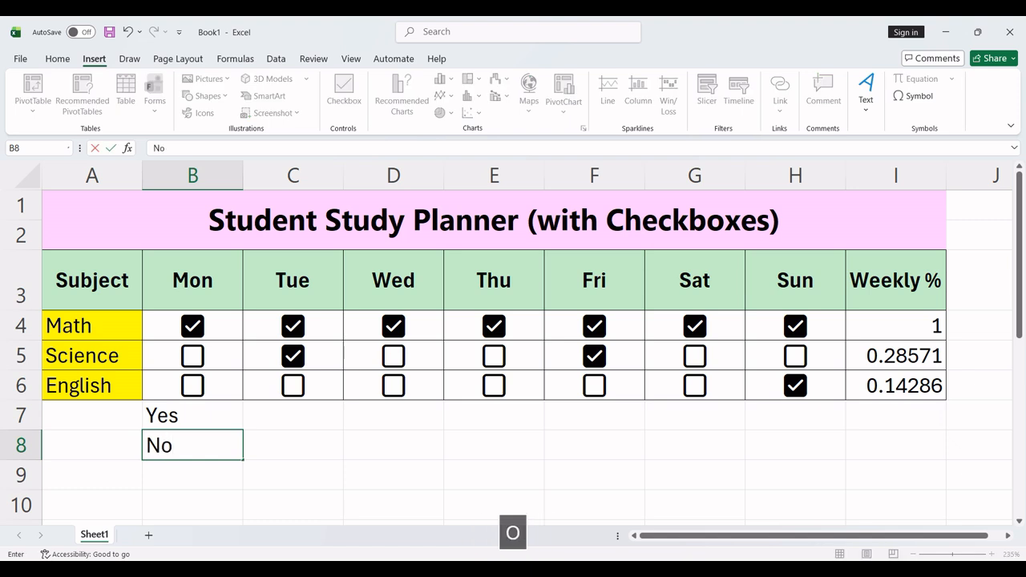
pyautogui.press('Return')
# Step: Insert checkboxes in C7:C8 beside the Yes and No labels, and tick the Yes checkbox
pyautogui.press('Up')
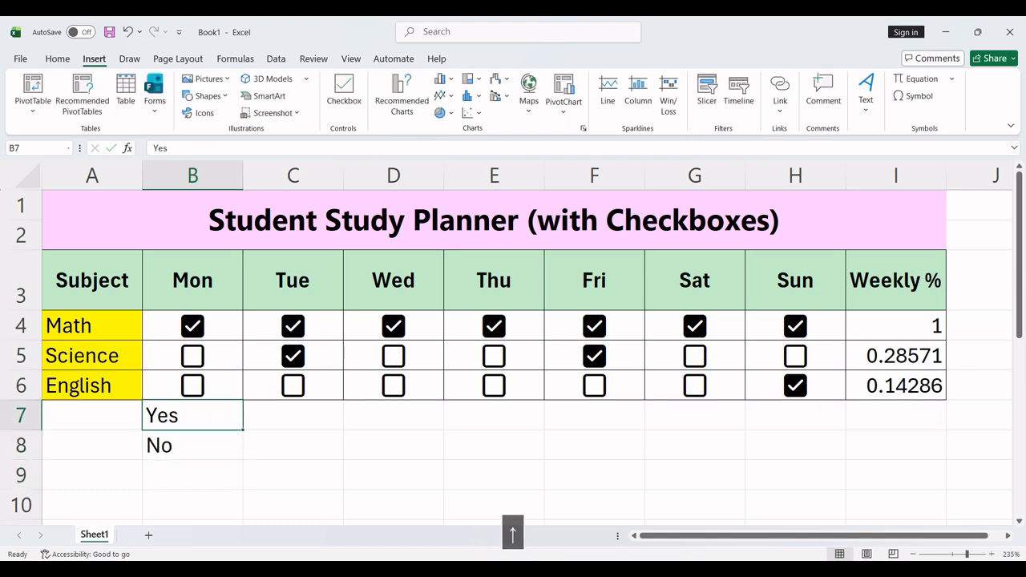
pyautogui.press('Down')
pyautogui.press('Down')
pyautogui.press('Right')
pyautogui.press('Up')
pyautogui.press('Up')
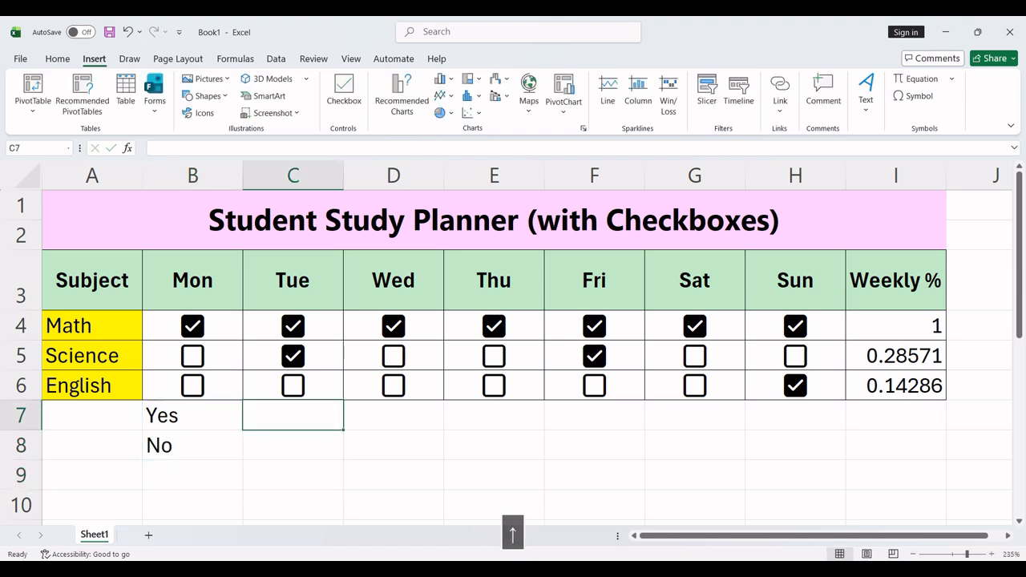
pyautogui.hotkey('shift', 'Down')
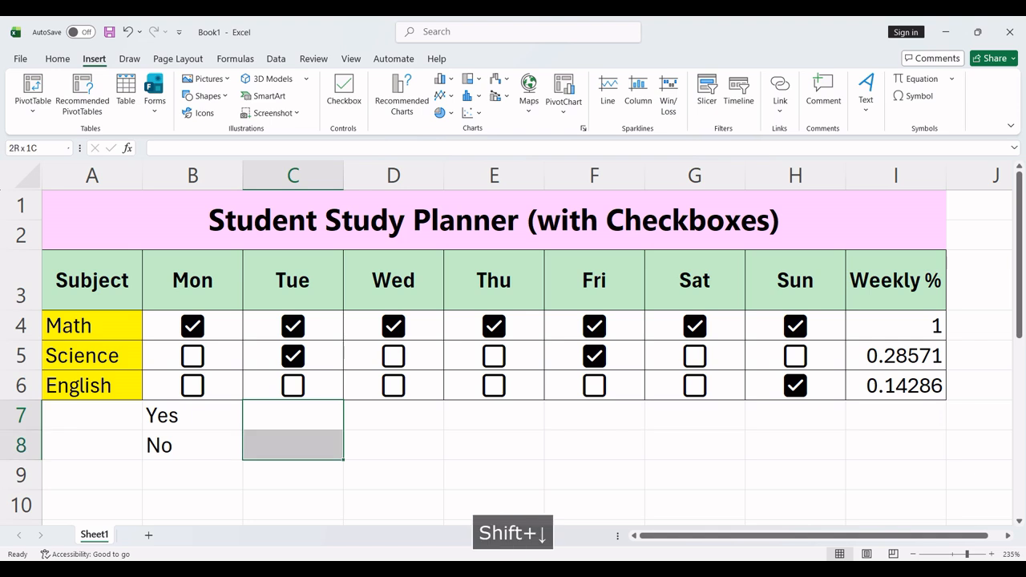
pyautogui.click(343, 88)
pyautogui.click(441, 444)
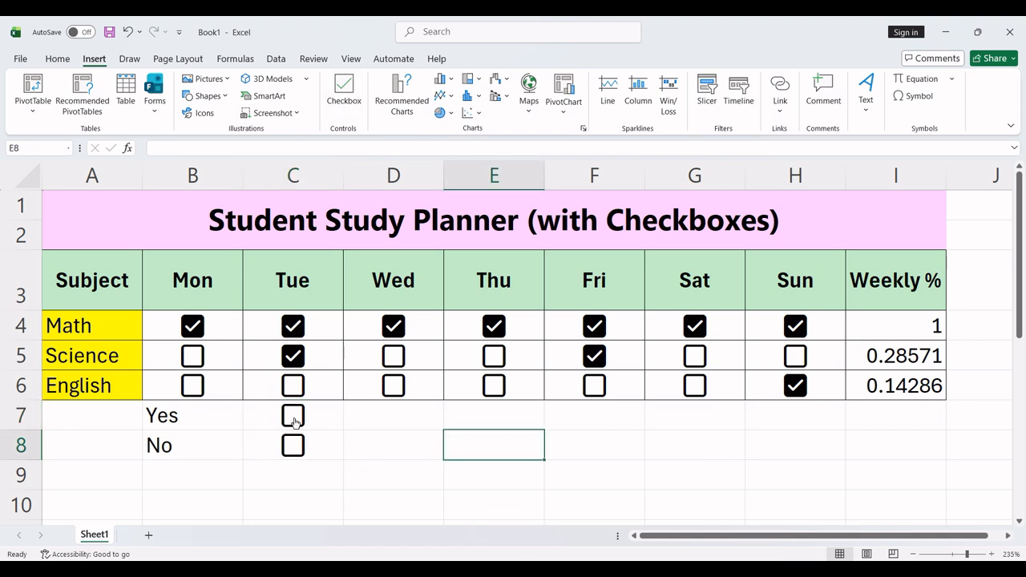
pyautogui.click(293, 417)
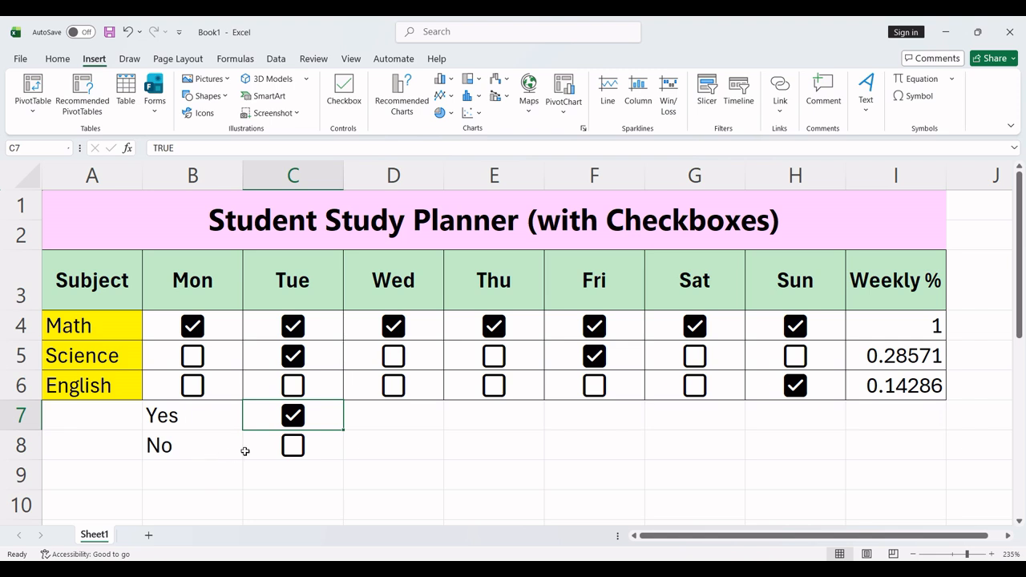